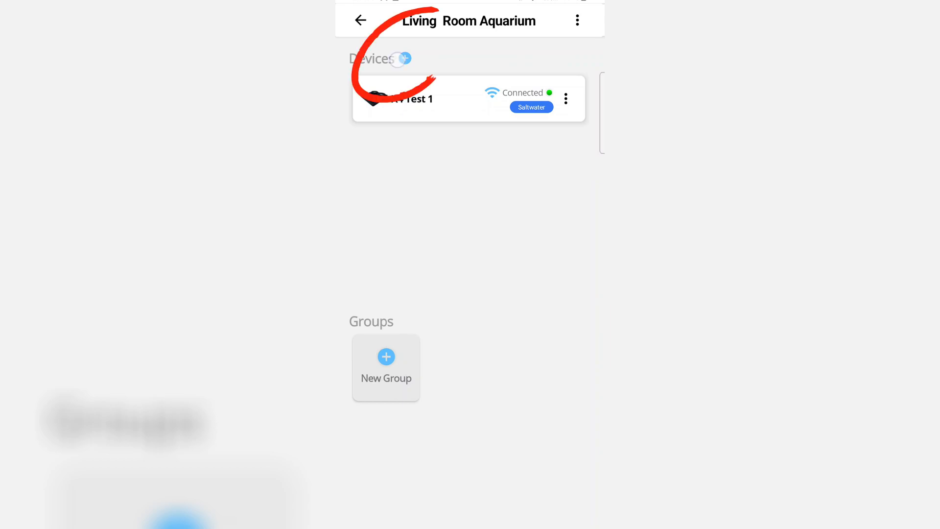
# Add the discovered X4 light and name it 'X4 Test 2', proceeding to the Wi-Fi network list
pyautogui.click(405, 58)
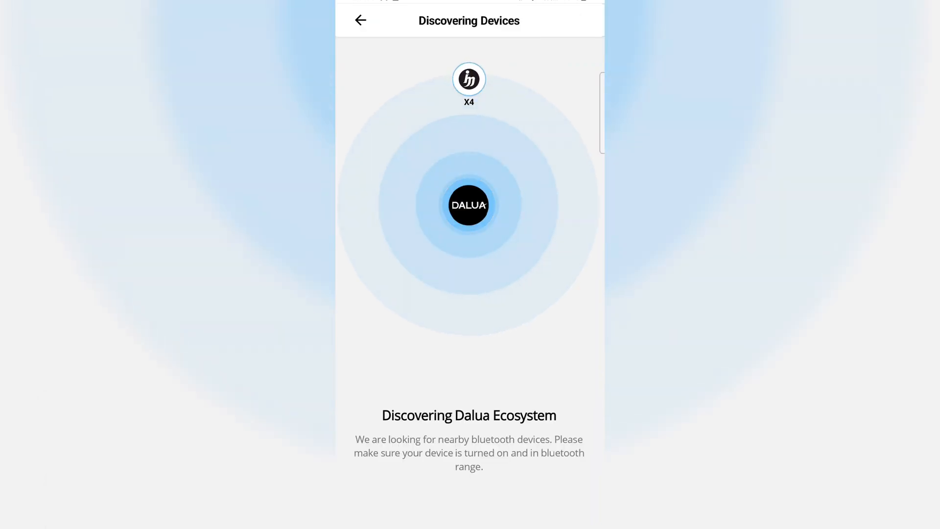
pyautogui.click(469, 81)
pyautogui.click(469, 265)
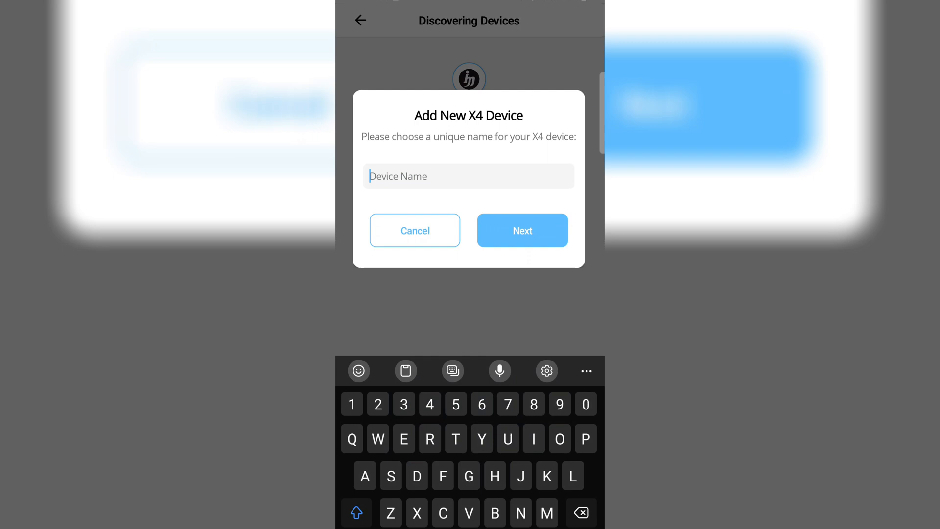
pyautogui.write('X4')
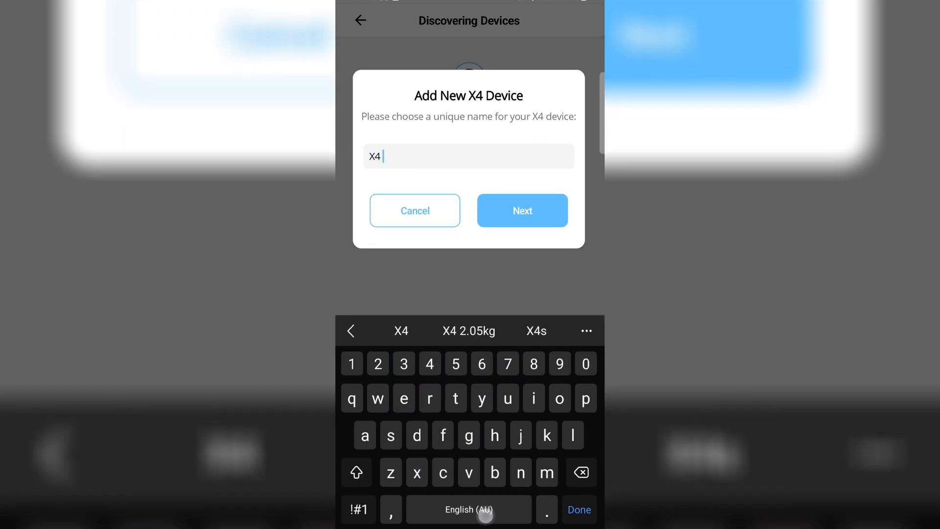
pyautogui.write(' Test 2')
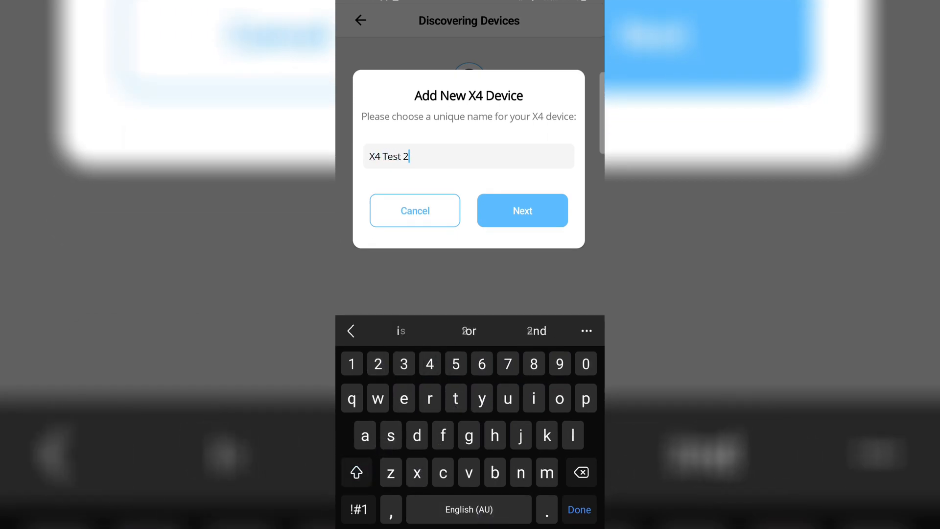
pyautogui.click(522, 210)
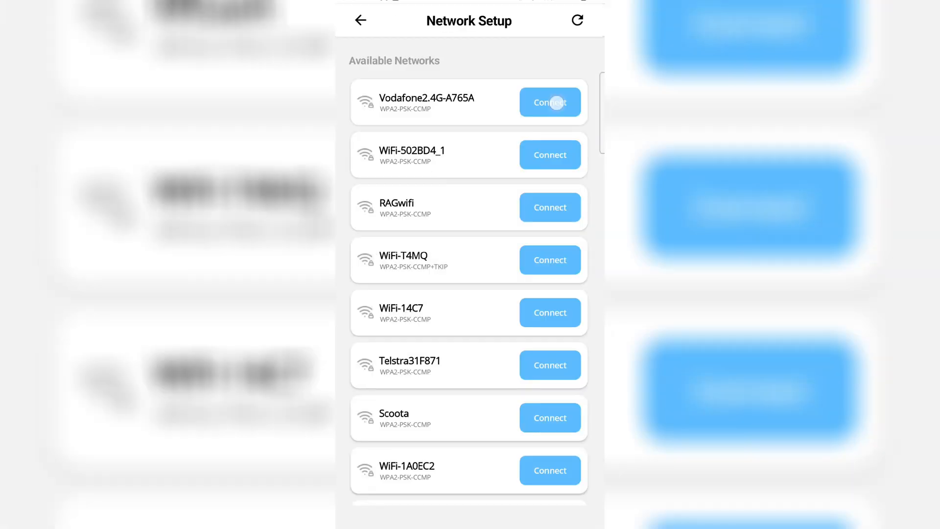
# Connect X4 Test 2 to the first (Vodafone) Wi-Fi network, reaching the Device Type question
pyautogui.click(555, 103)
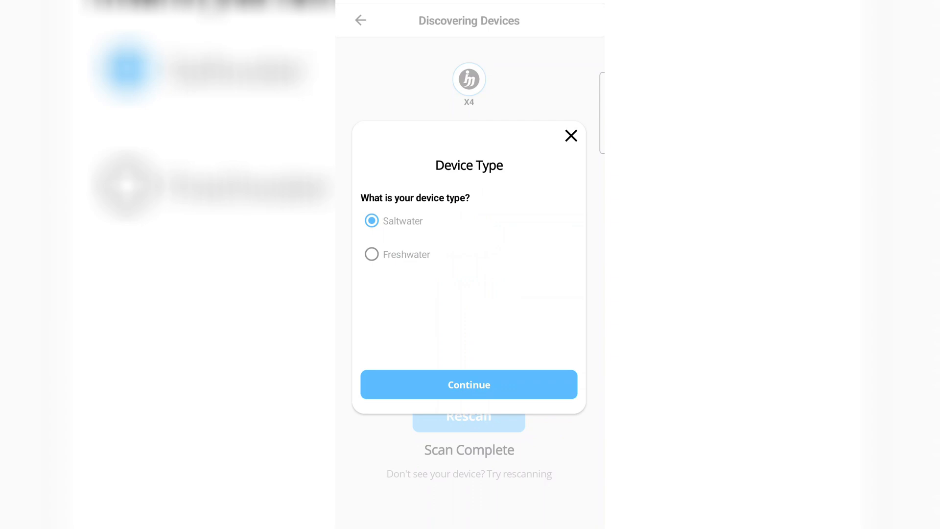
# Confirm Saltwater as the device type and dismiss the success message for X4 Test 2
pyautogui.click(491, 387)
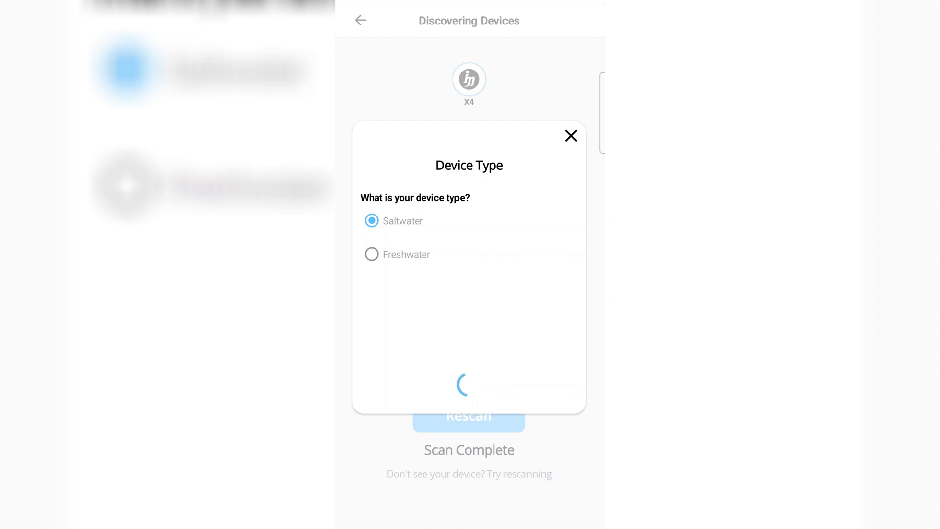
pyautogui.click(485, 380)
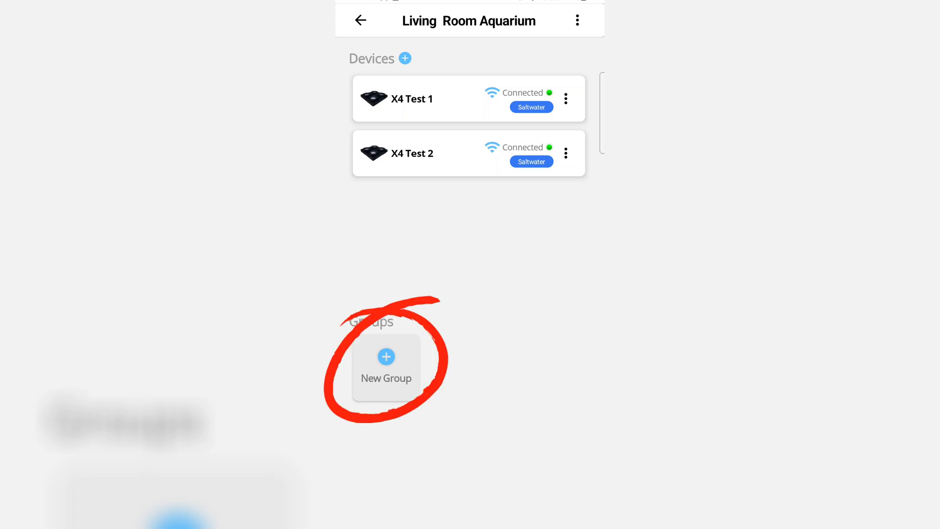
# Create a new empty group named 'X4 Group' in Living Room Aquarium
pyautogui.click(387, 365)
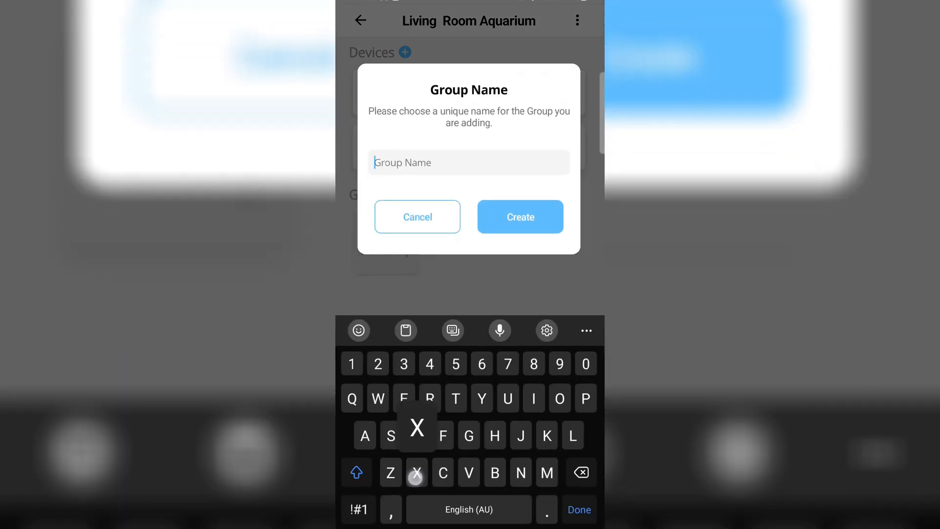
pyautogui.write('X4 Group')
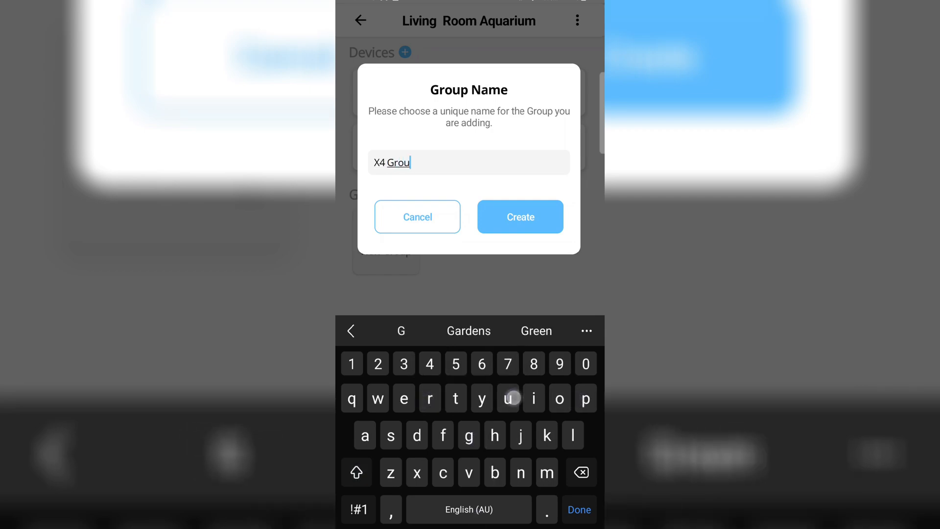
pyautogui.click(521, 217)
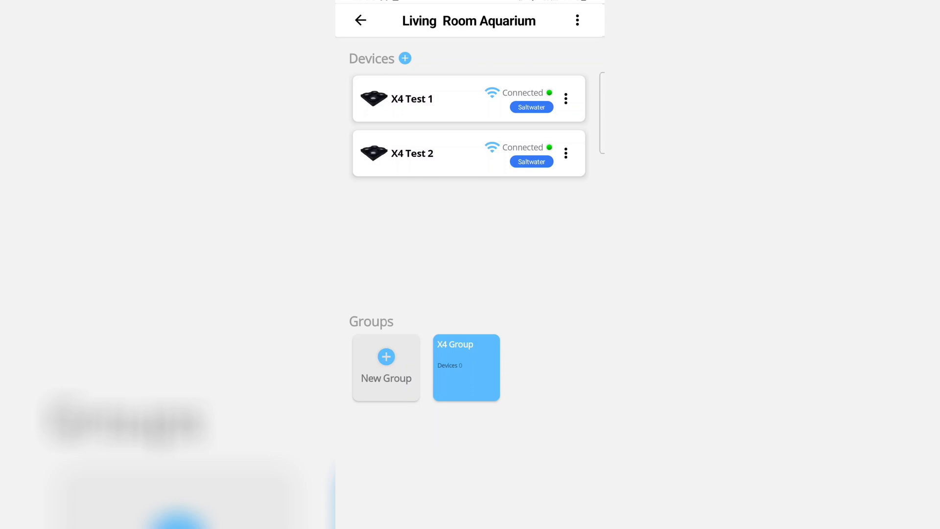
# Move X4 Test 2 and X4 Test 1 into X4 Group, confirming each move
pyautogui.moveTo(454, 148); pyautogui.dragTo(469, 373)
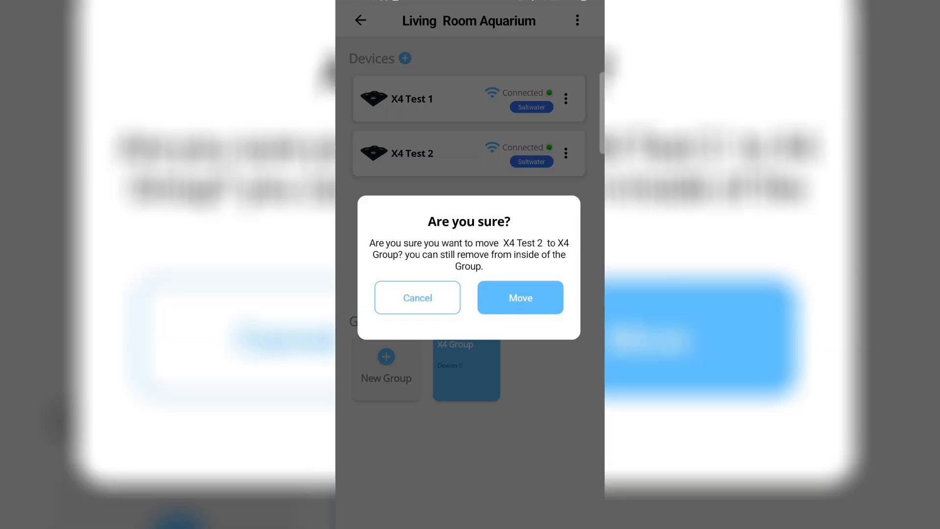
pyautogui.click(521, 297)
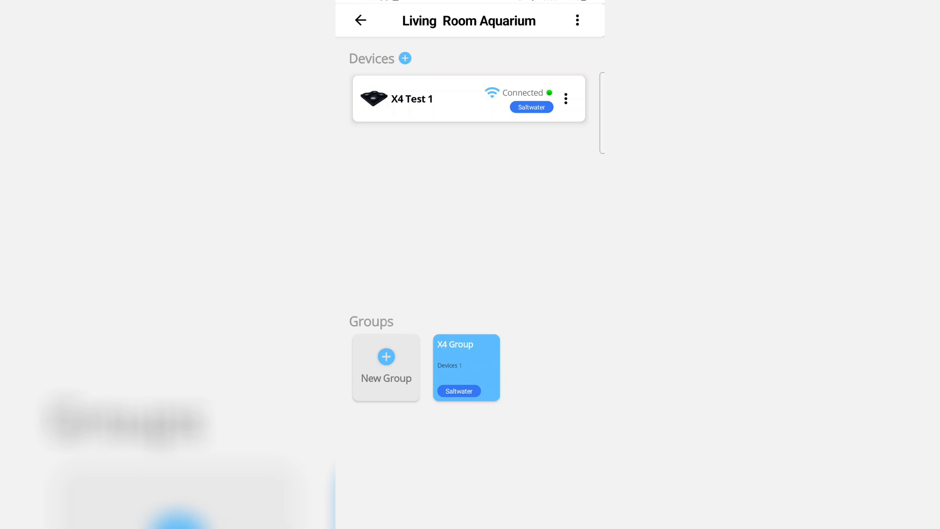
pyautogui.moveTo(459, 88); pyautogui.dragTo(466, 368)
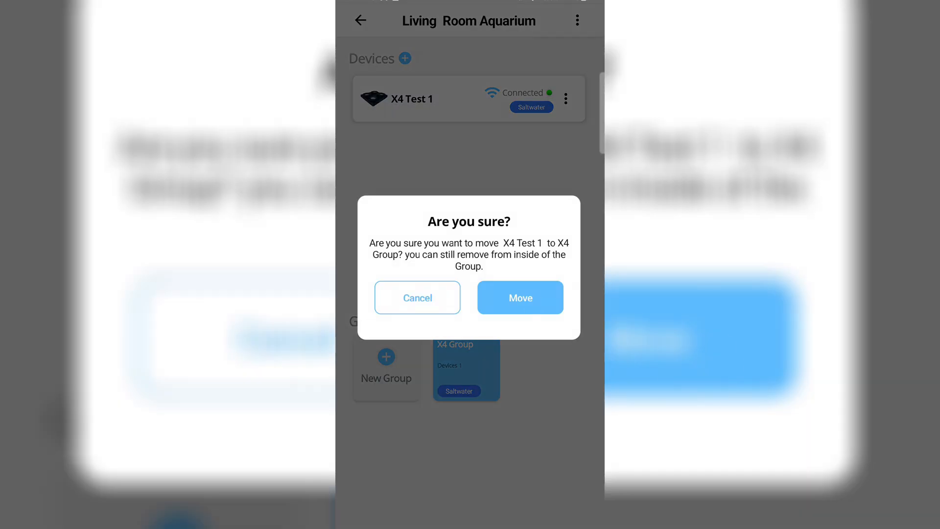
pyautogui.click(520, 298)
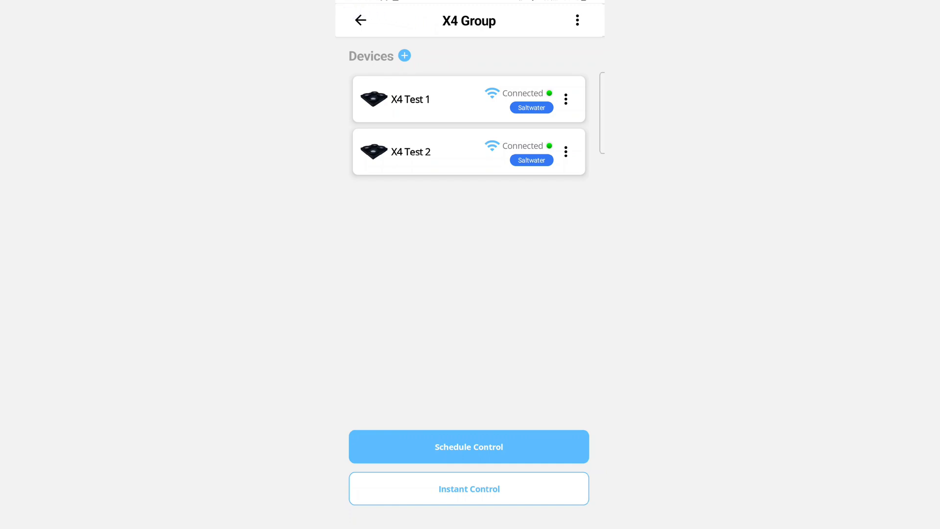
# Show X4 Group's options menu with Rename and Delete Group
pyautogui.click(578, 19)
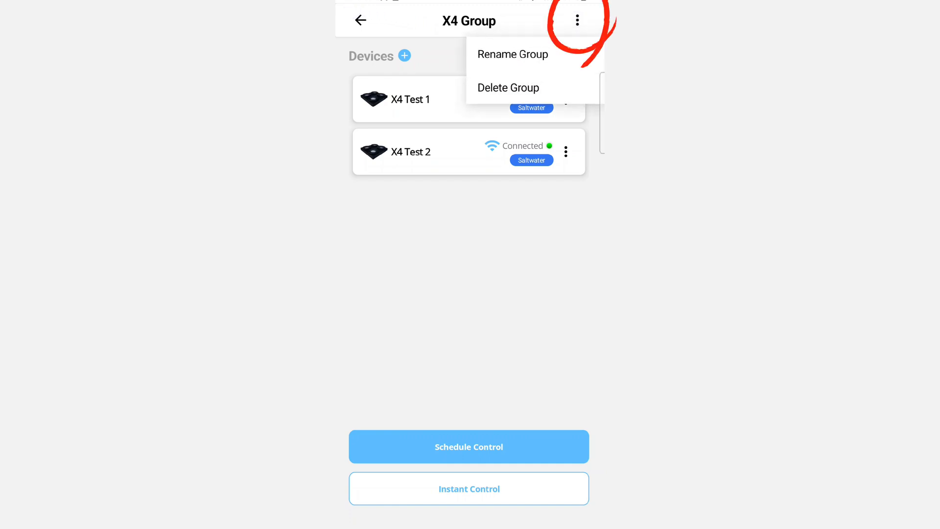